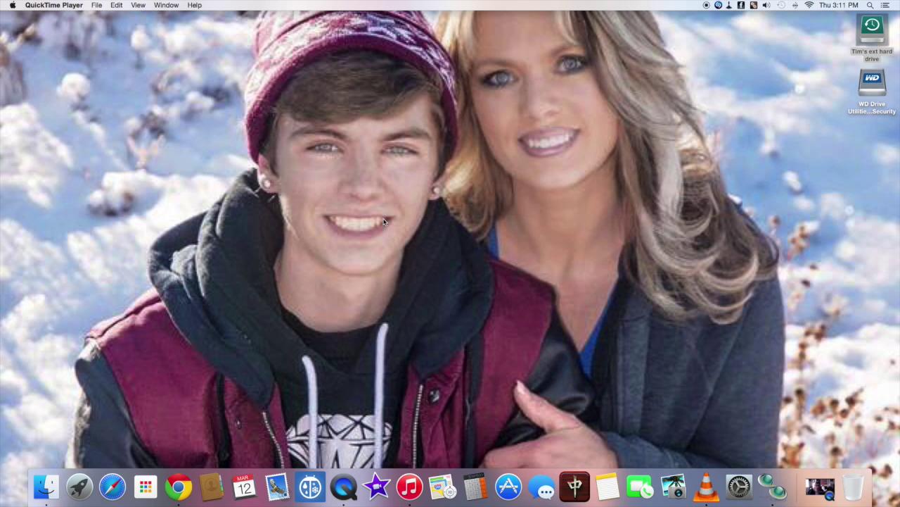
double_click(873, 30)
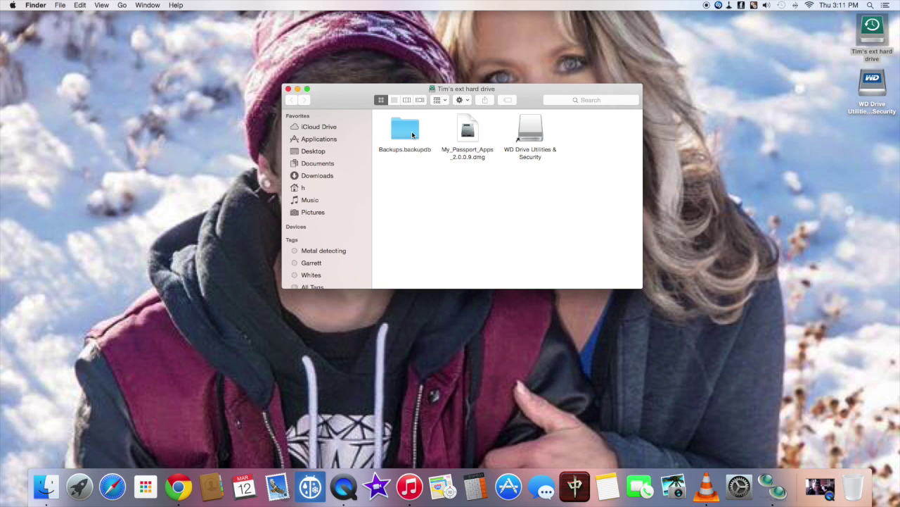
double_click(413, 135)
double_click(413, 134)
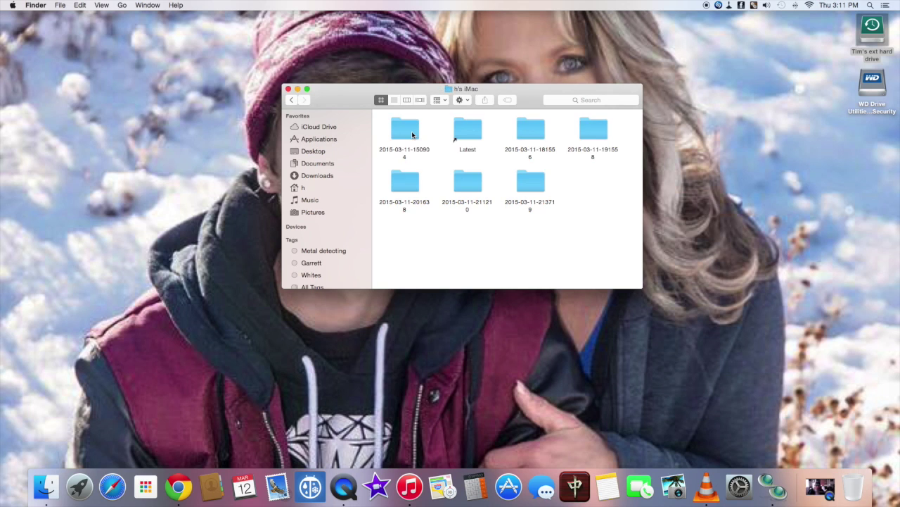
double_click(409, 136)
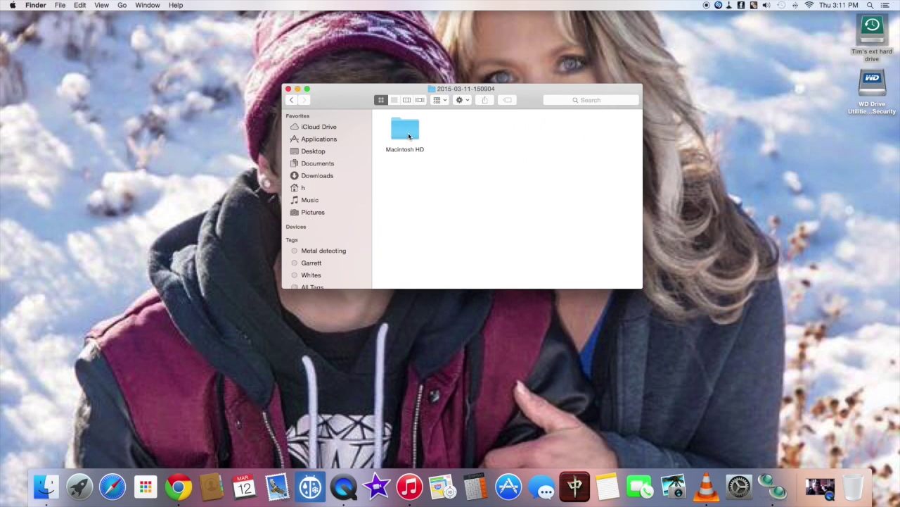
double_click(409, 137)
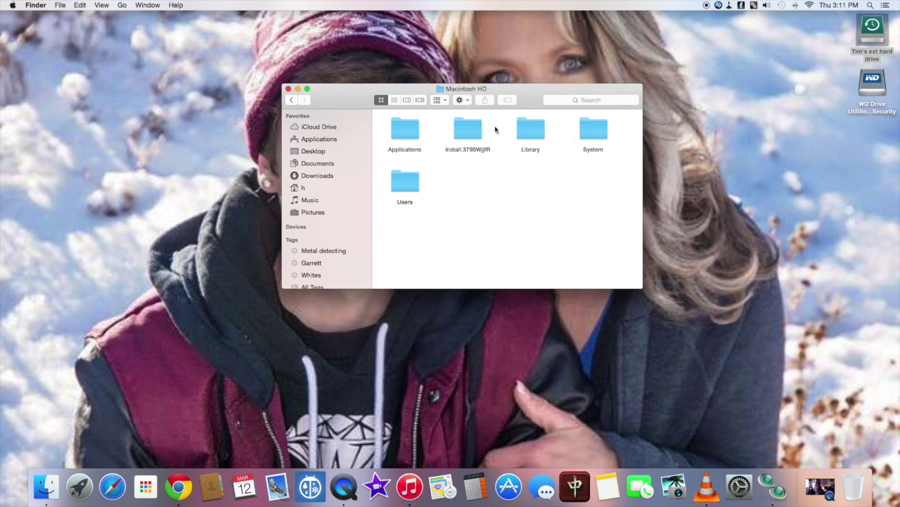
left_click(292, 103)
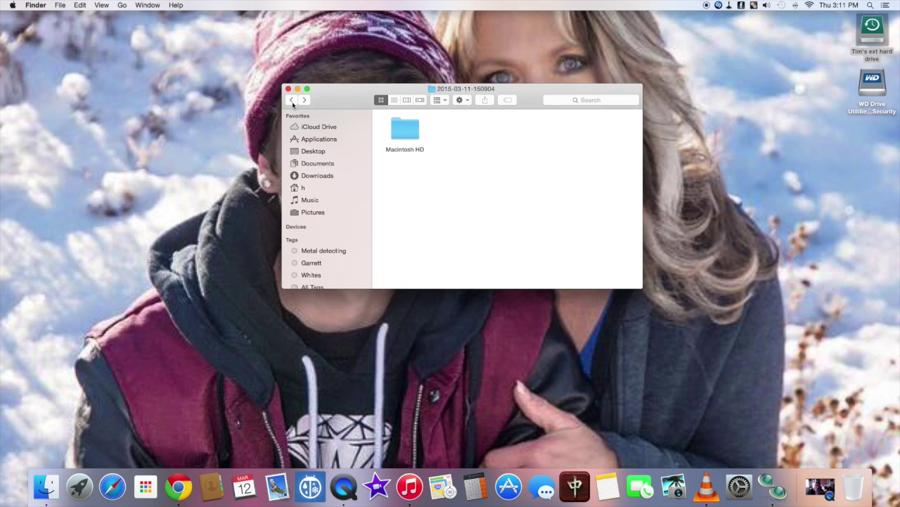
left_click(291, 100)
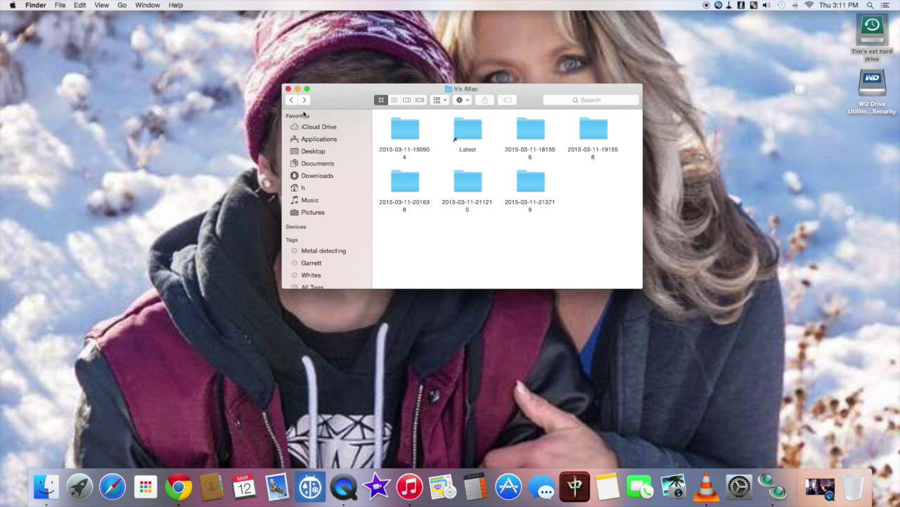
Step: Inspect the Macintosh HD folder inside the Latest backup and return to the backup list
double_click(483, 131)
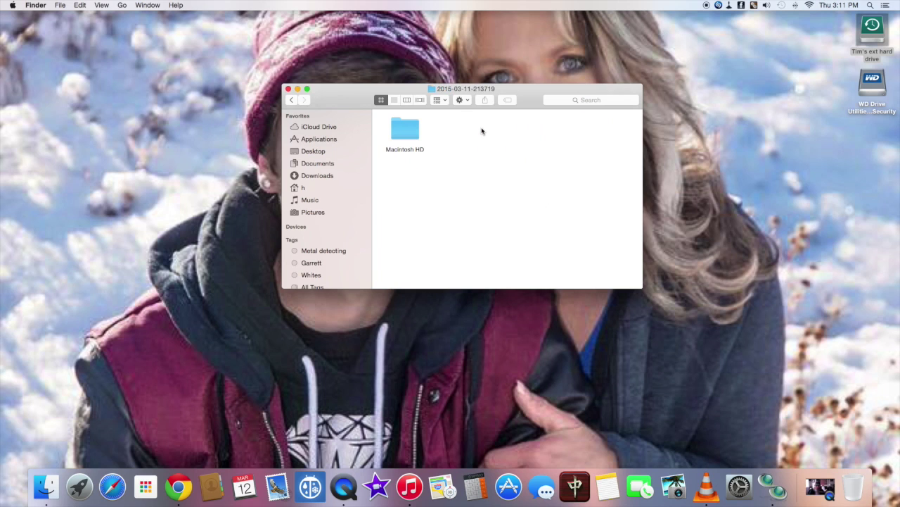
double_click(393, 130)
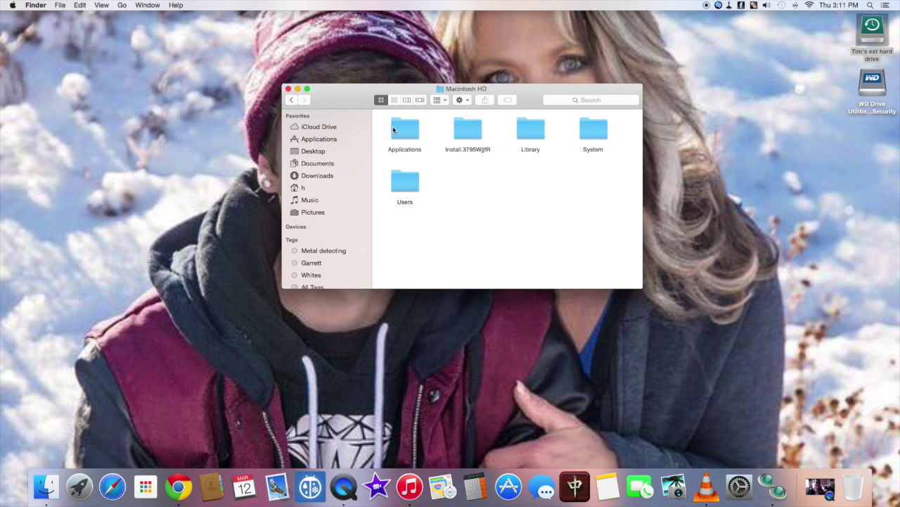
left_click(296, 101)
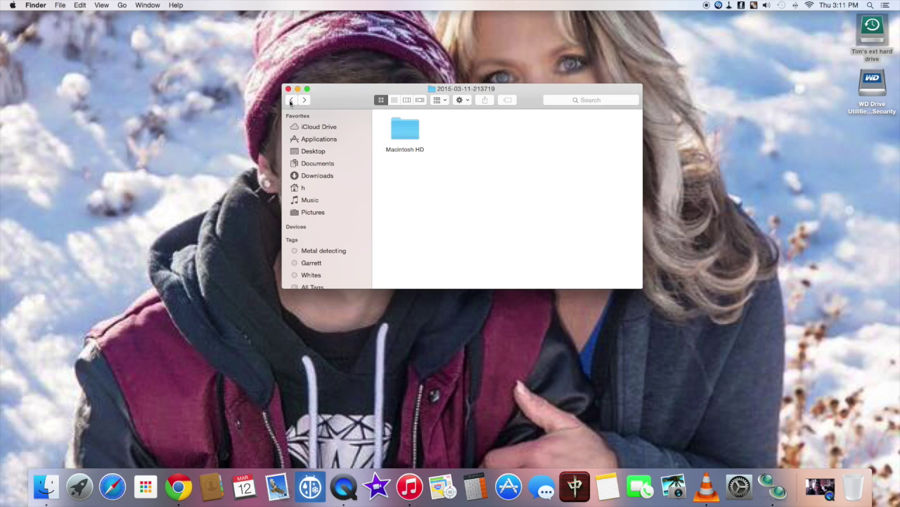
left_click(290, 101)
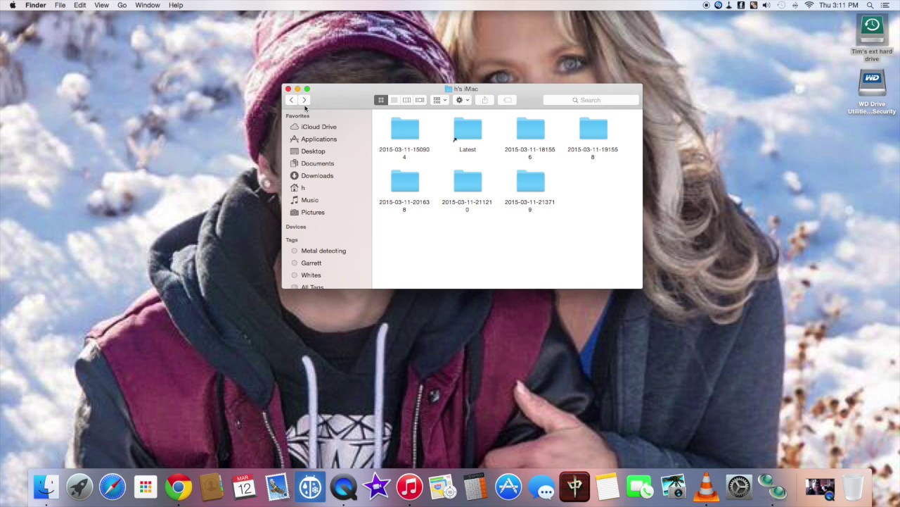
left_click(532, 136)
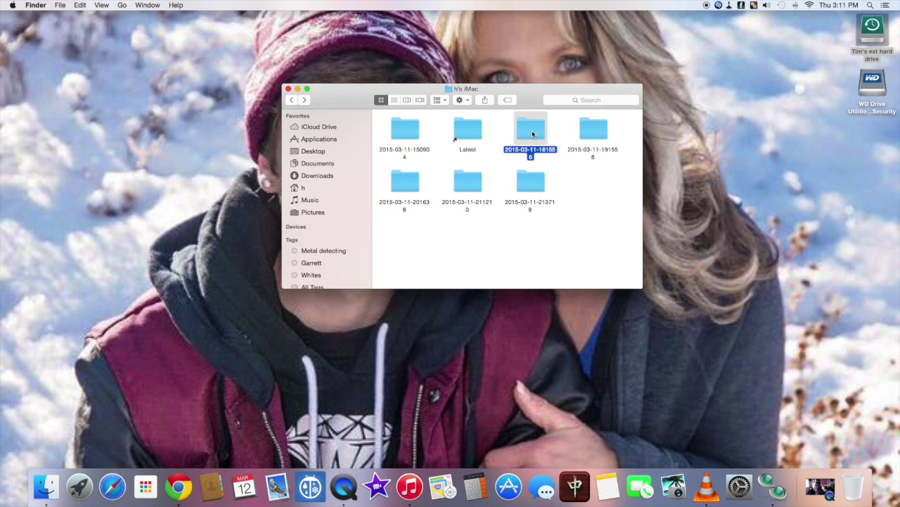
double_click(532, 135)
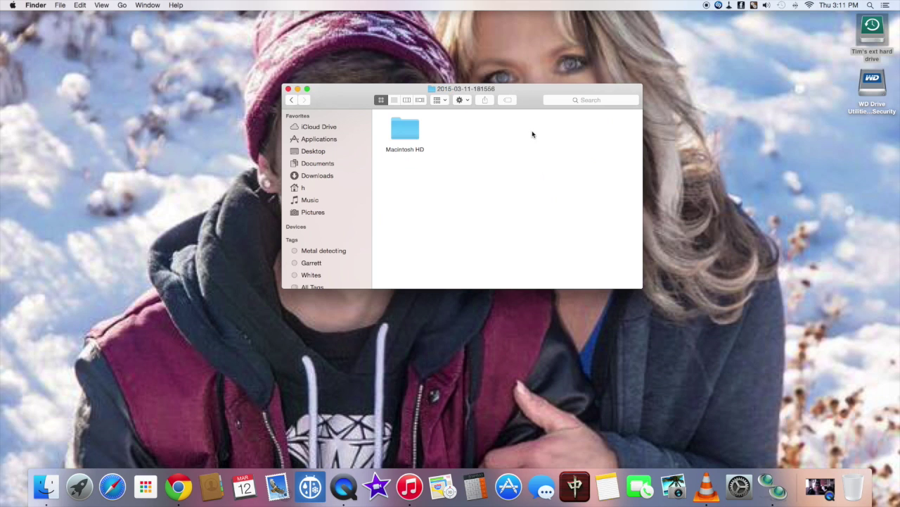
double_click(403, 134)
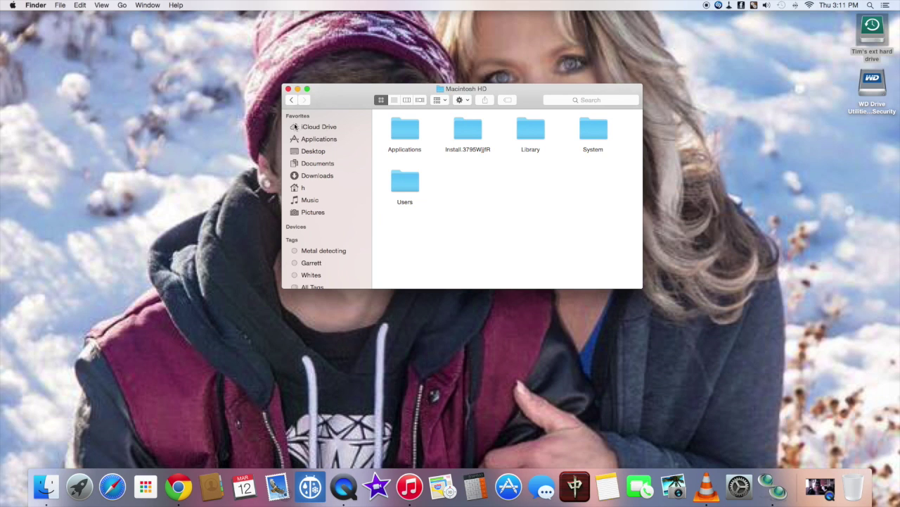
left_click(292, 100)
left_click(292, 101)
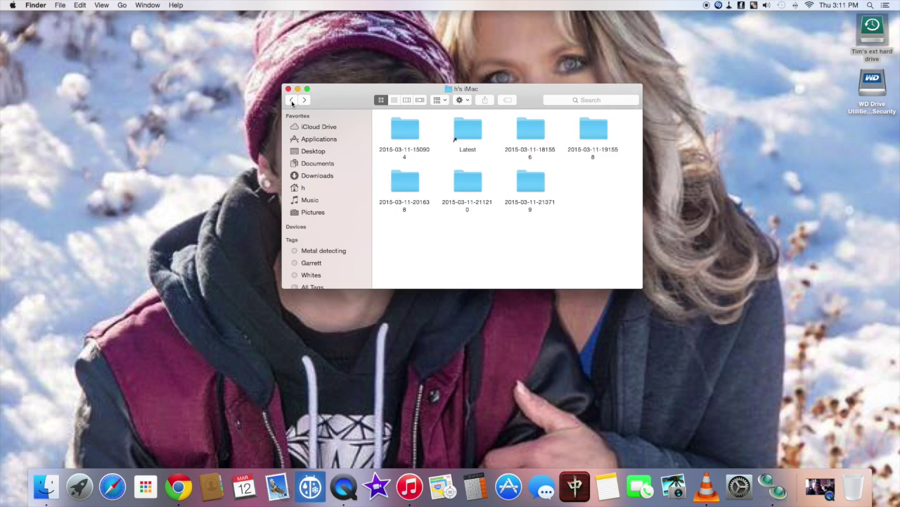
left_click(292, 100)
left_click(292, 100)
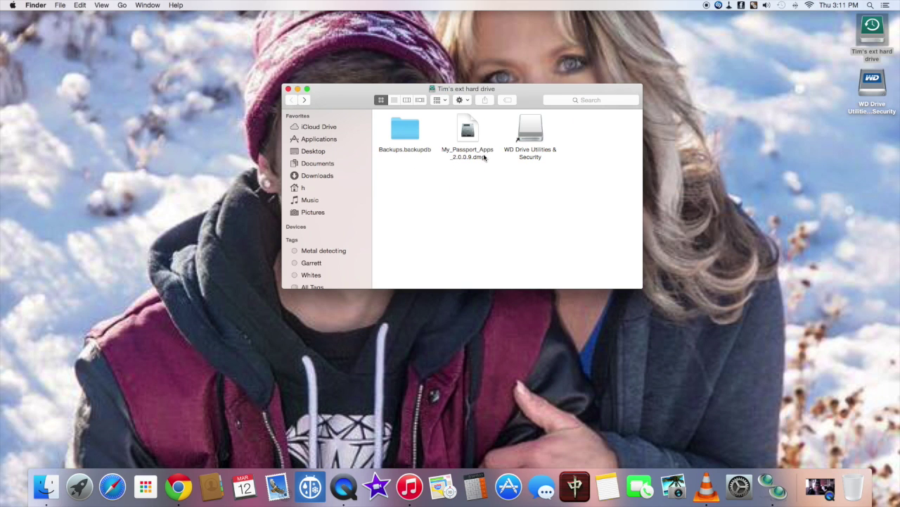
Step: View the contents of My_Passport_Apps_2.0.0.9.dmg and the drive's WD Drive Utilities & Security alias, closing each window
left_click(469, 135)
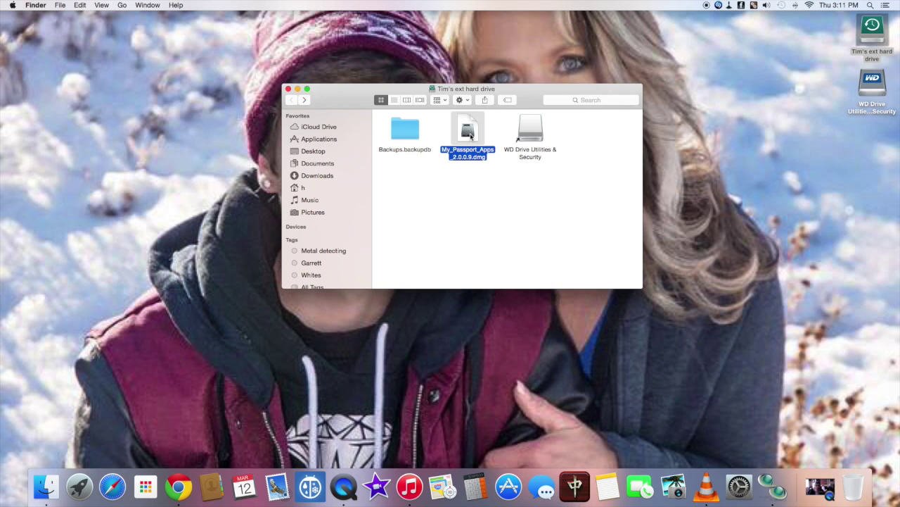
double_click(470, 135)
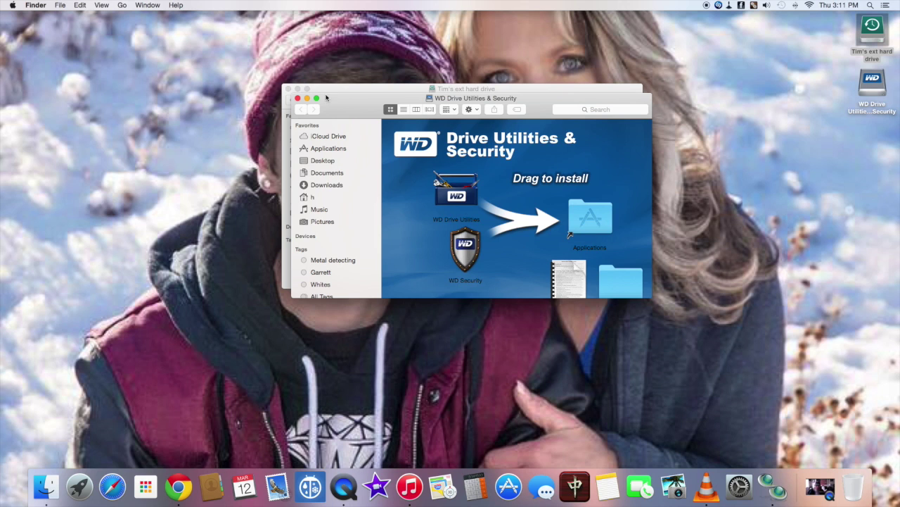
left_click(297, 98)
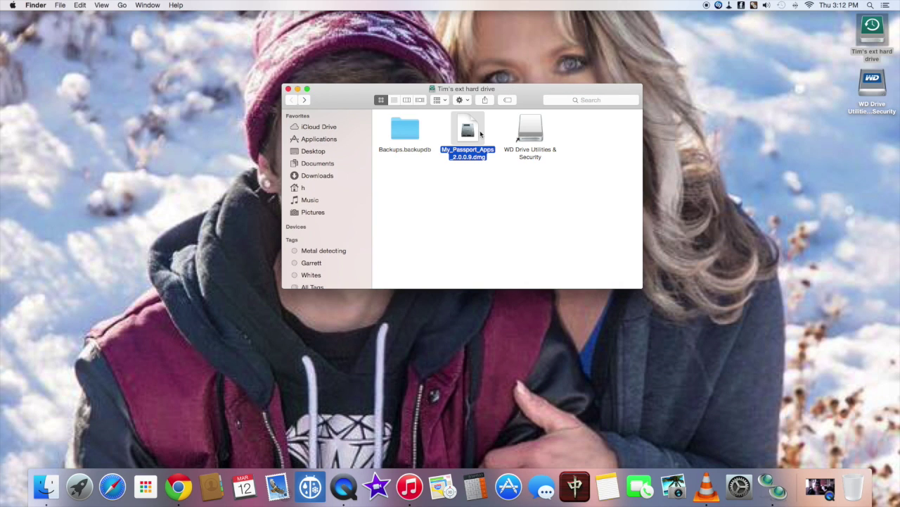
double_click(534, 132)
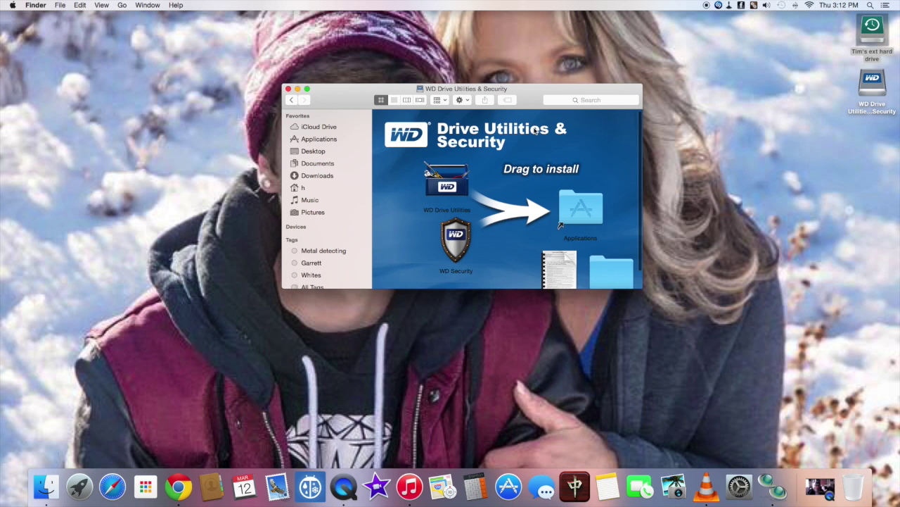
left_click(288, 90)
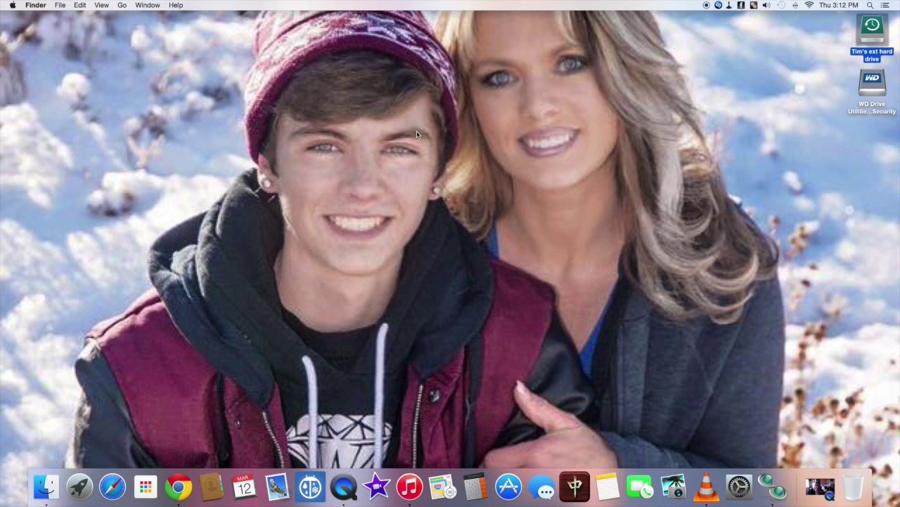
Step: View the WD Drive Utilities & Security volume from the desktop and close its window
left_click(874, 94)
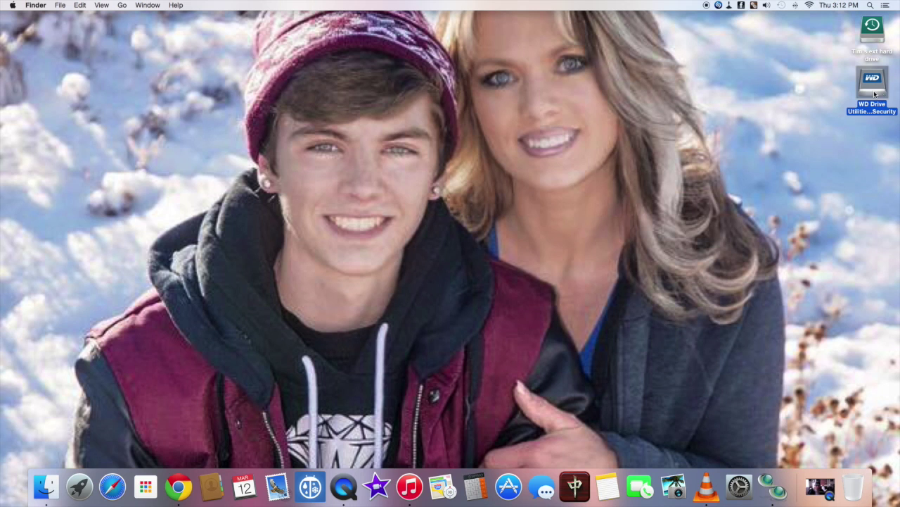
double_click(875, 93)
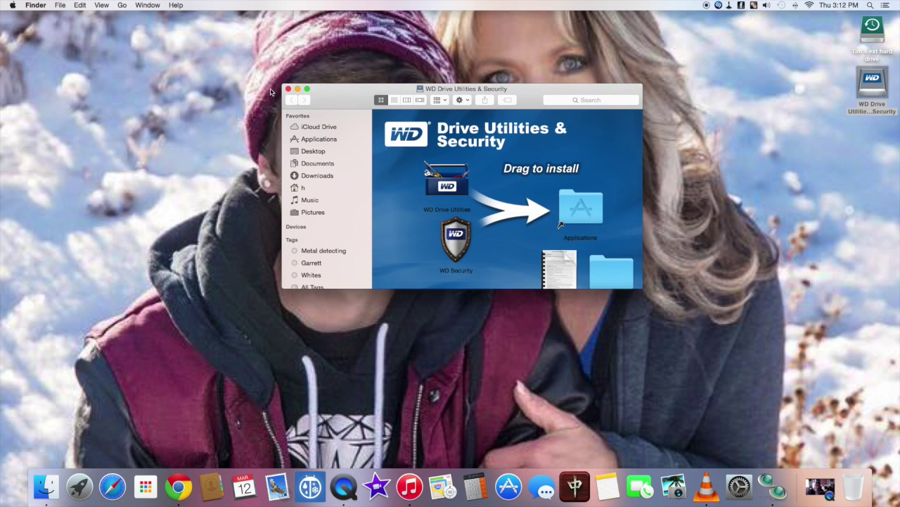
left_click(288, 90)
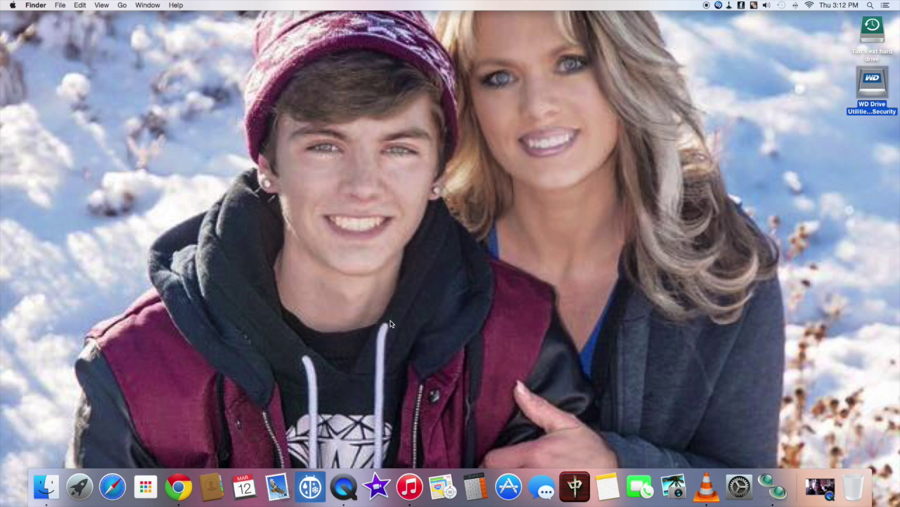
Step: Switch to Disk Utility and move its window fully into view
left_click(82, 493)
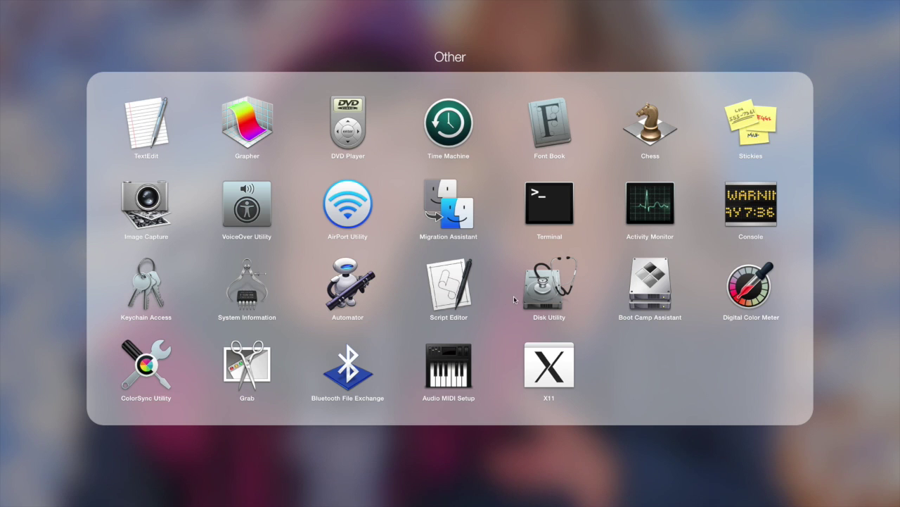
left_click(547, 288)
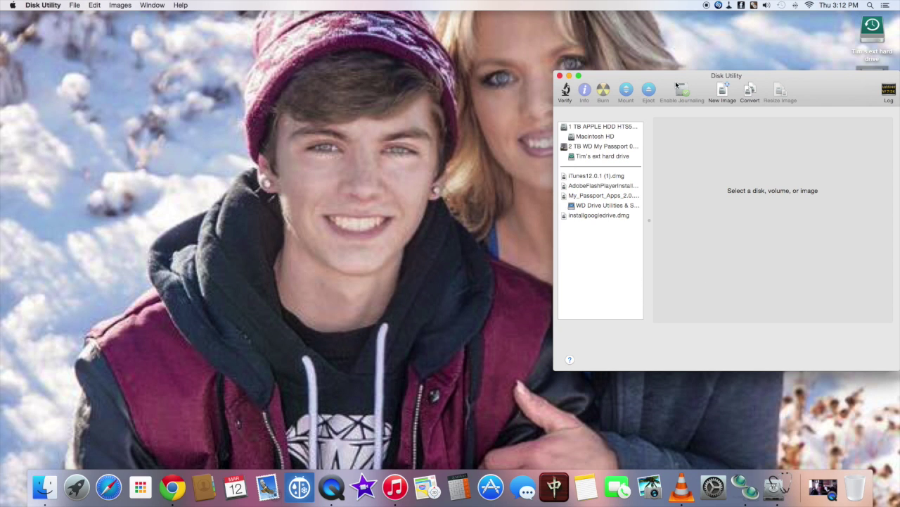
left_click_drag(691, 83, 593, 78)
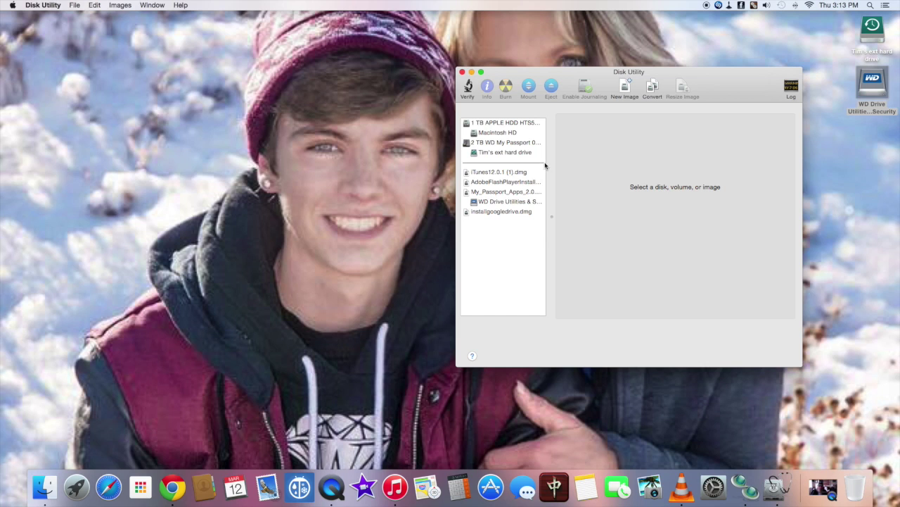
Step: Configure the 2 TB WD My Passport disk with a 1 Partition layout and the GUID Partition Table scheme
left_click(501, 143)
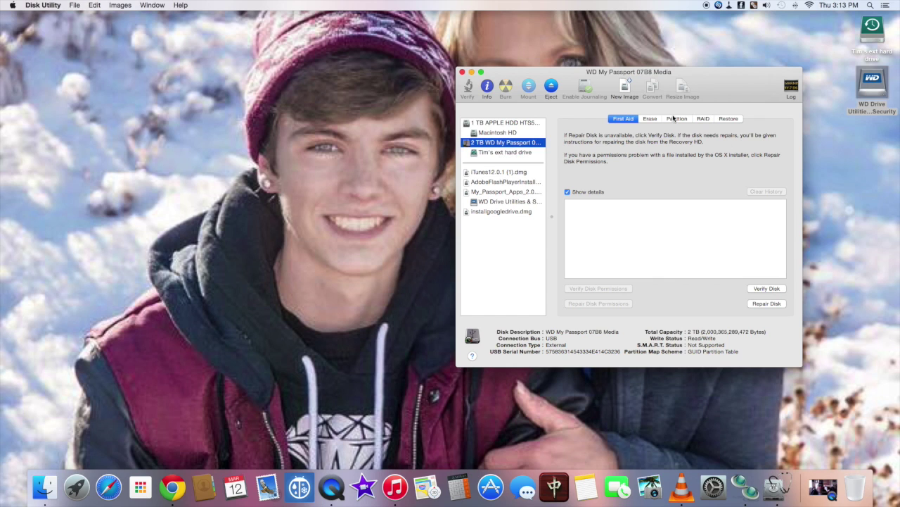
left_click(673, 120)
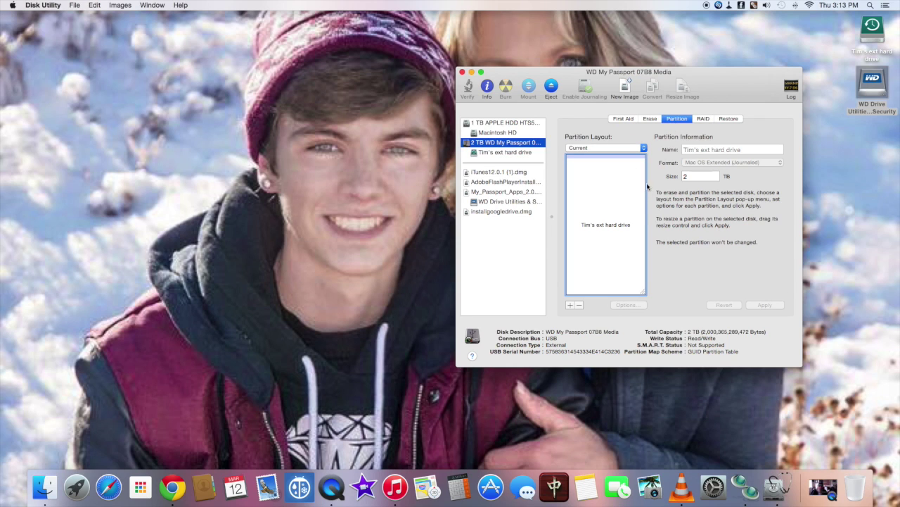
left_click(643, 149)
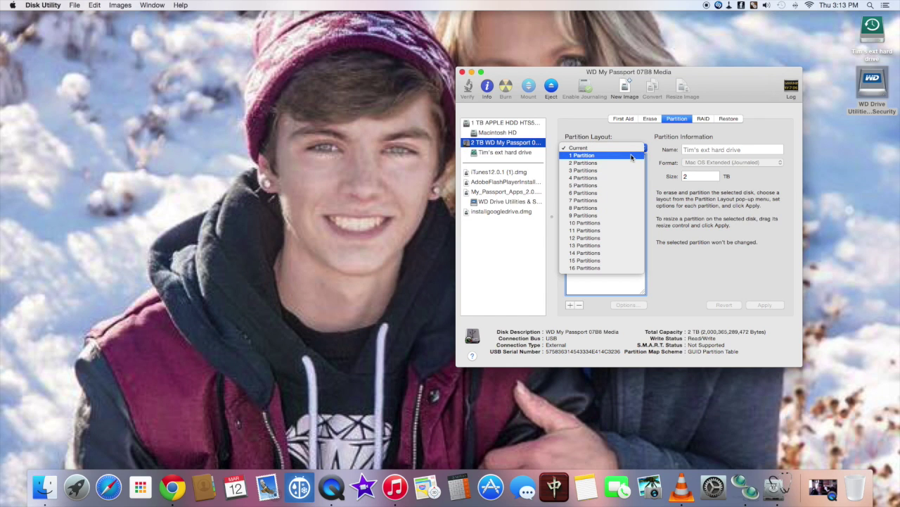
left_click(632, 156)
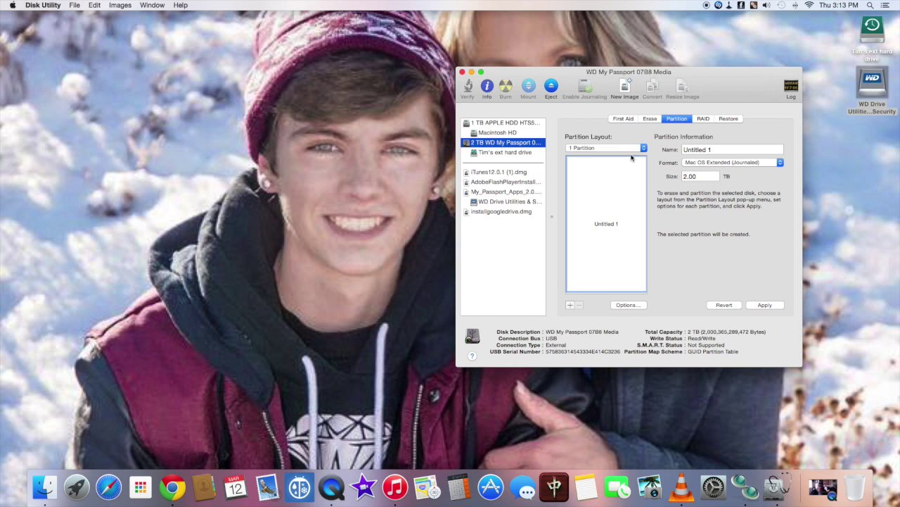
left_click(626, 305)
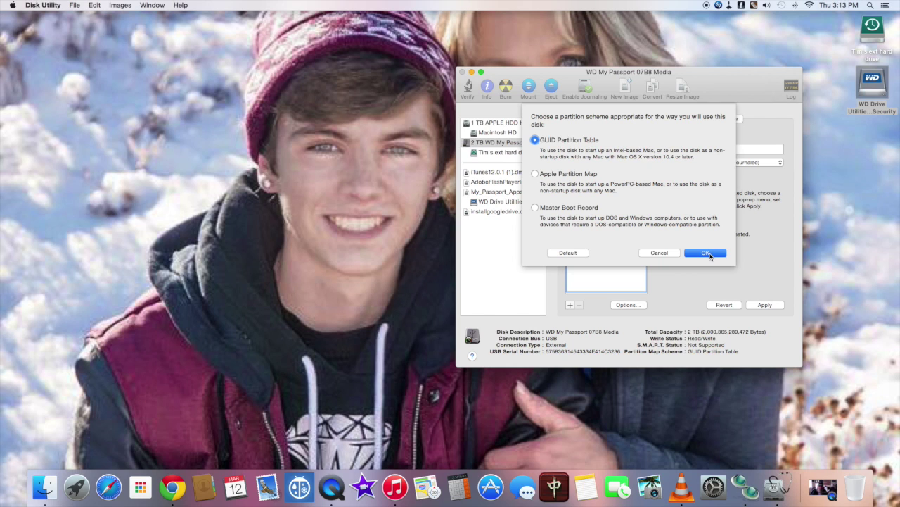
left_click(708, 253)
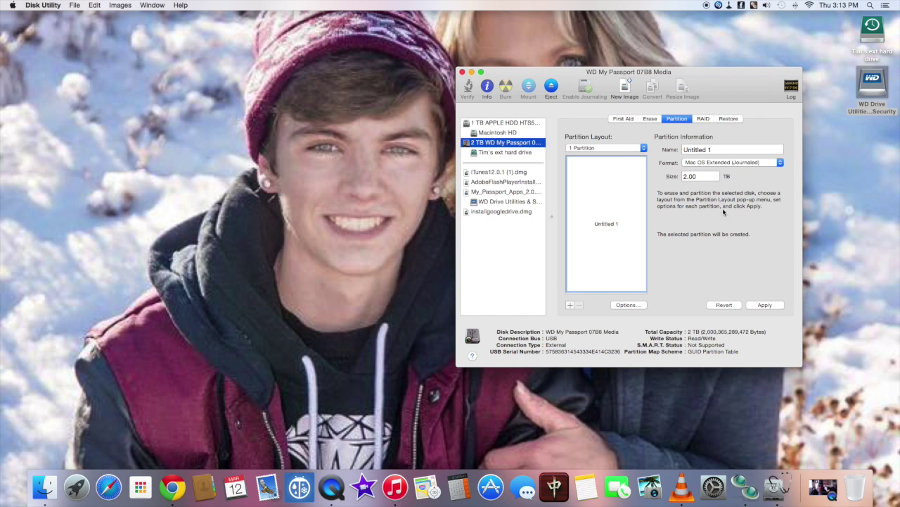
Step: Try to apply the new single-partition layout to the WD My Passport disk, and dismiss the resulting dialog
left_click(767, 305)
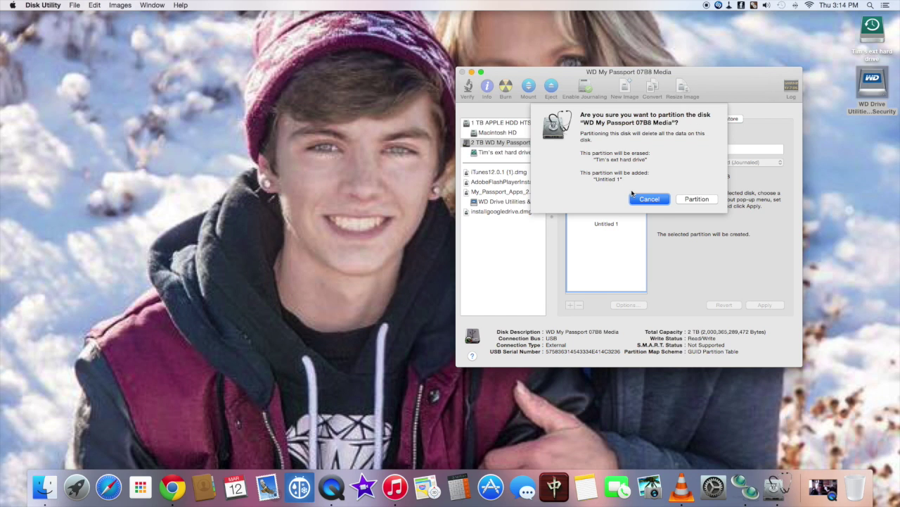
left_click(697, 200)
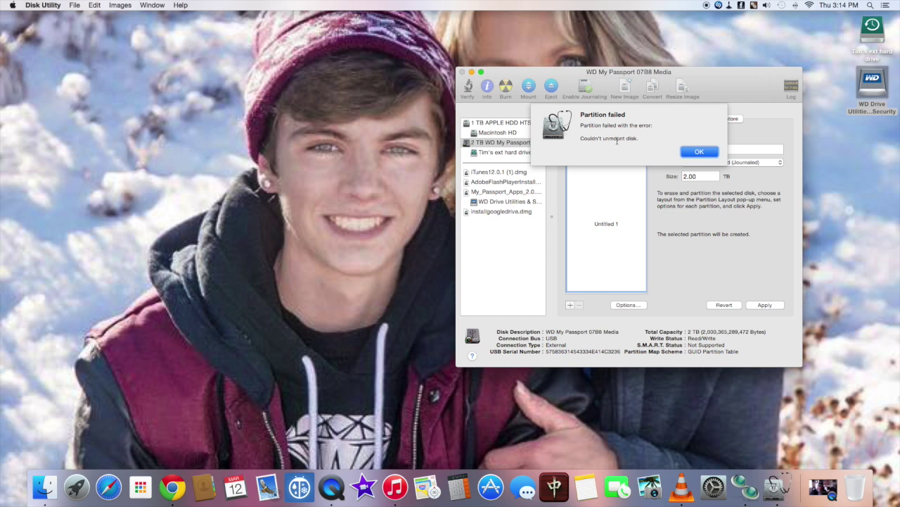
left_click(700, 152)
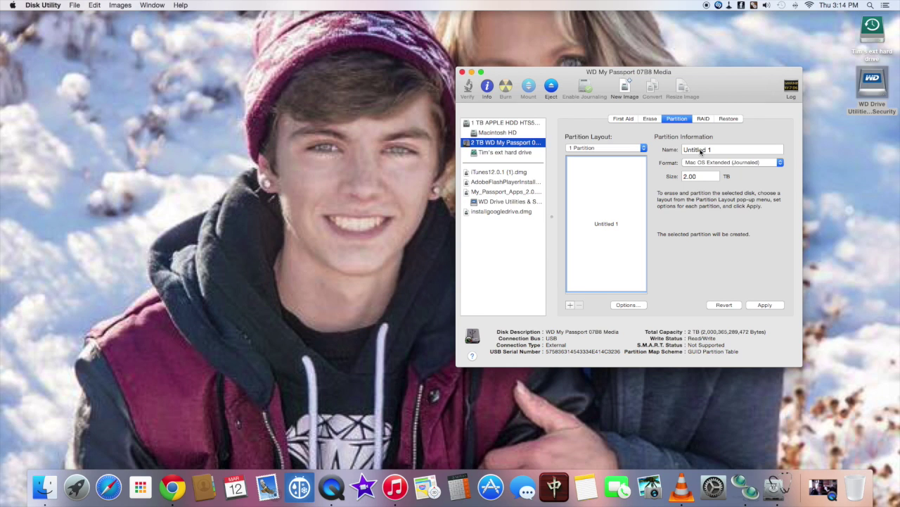
Step: Discard the unsaved partition changes, try to erase the WD My Passport disk as Mac OS Extended (Journaled), and dismiss the resulting dialog
left_click(647, 118)
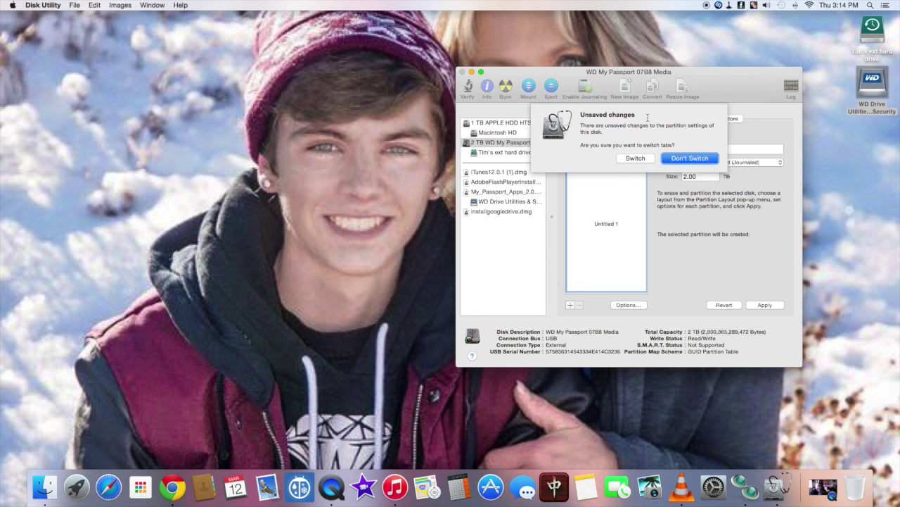
left_click(634, 158)
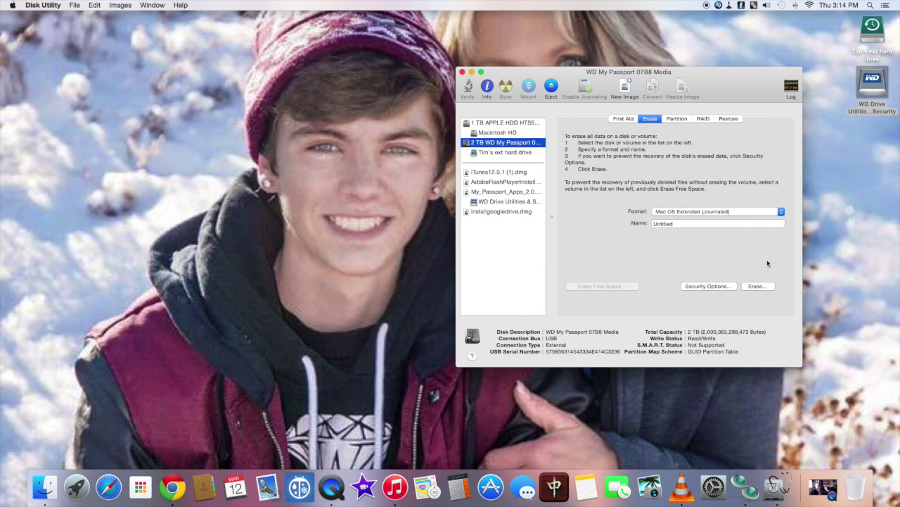
left_click(756, 286)
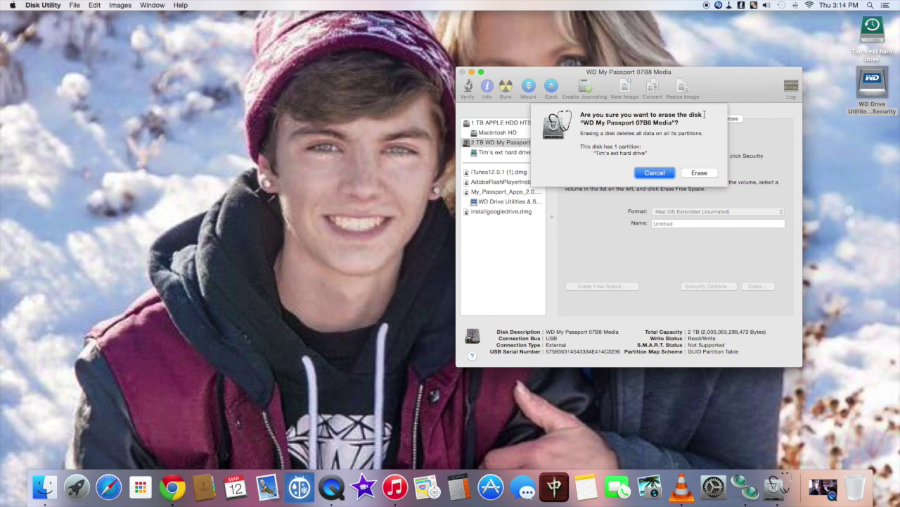
left_click(699, 173)
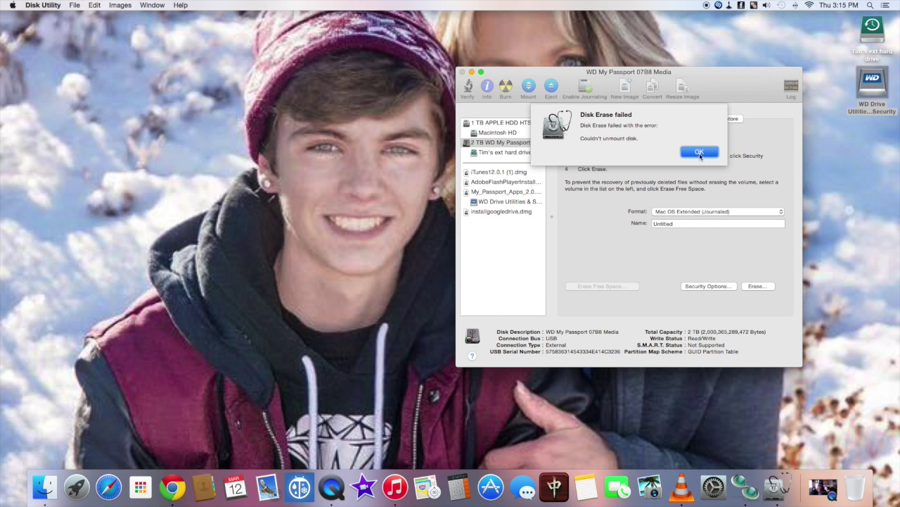
left_click(700, 154)
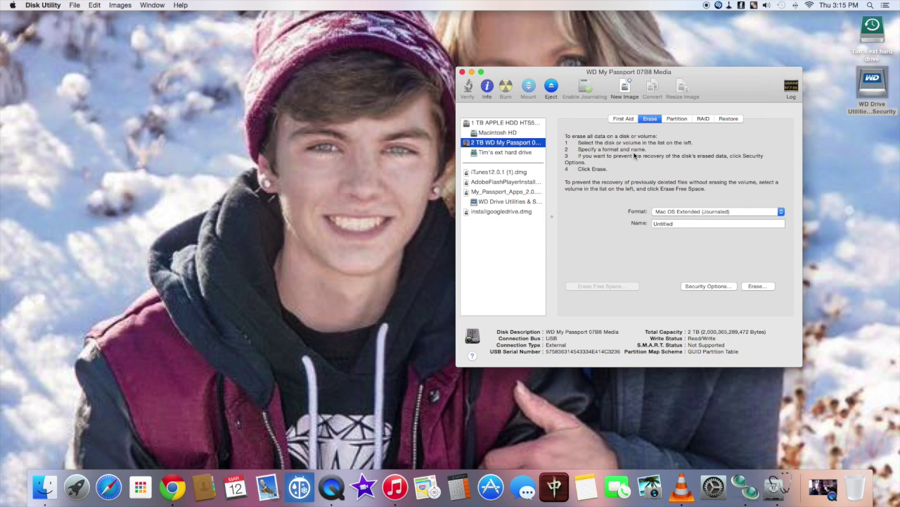
Step: Review the Restore, First Aid and Erase options for the WD My Passport disk and close the Disk Utility window
left_click(732, 119)
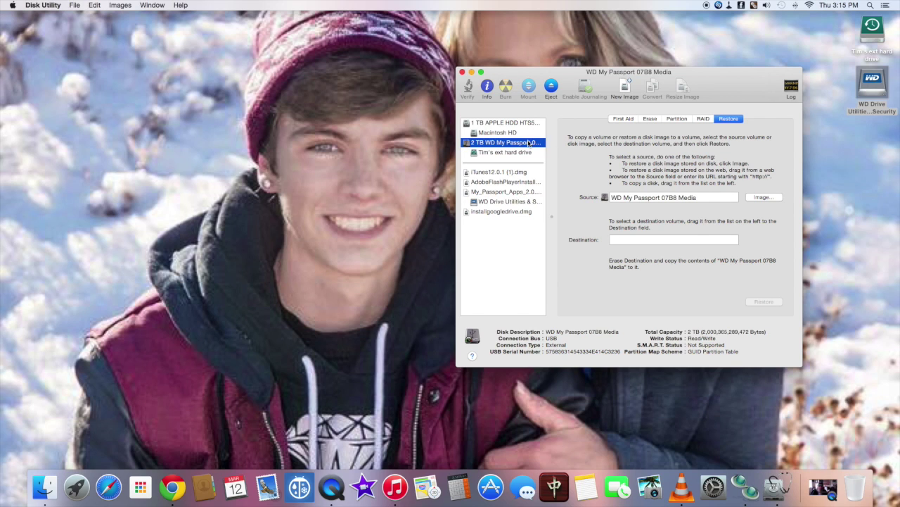
left_click(627, 120)
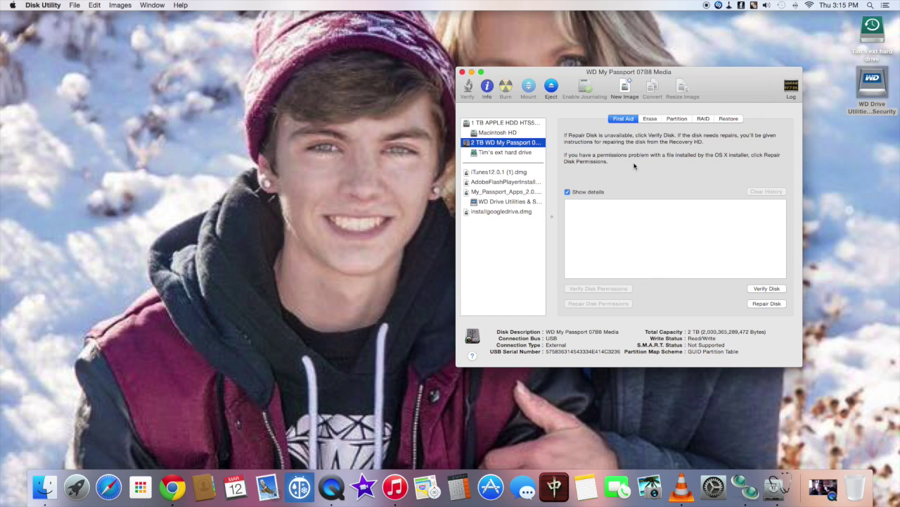
left_click(651, 118)
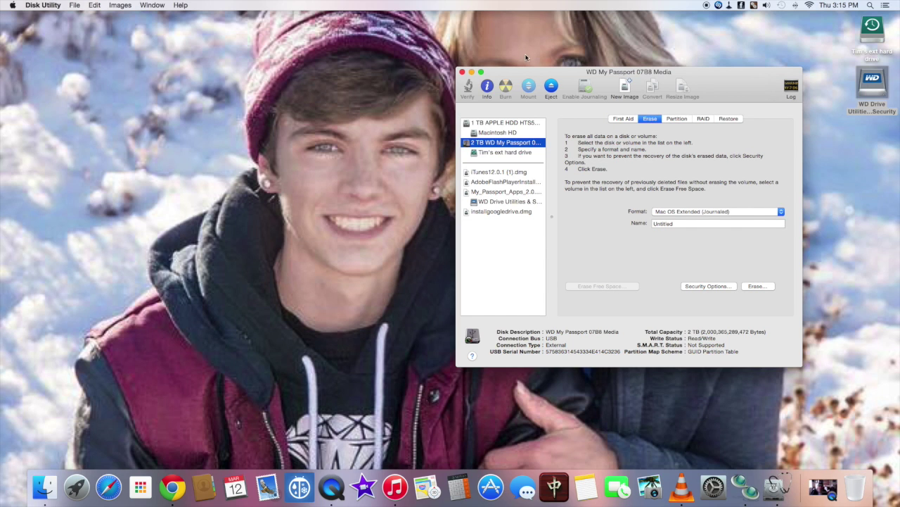
left_click(463, 72)
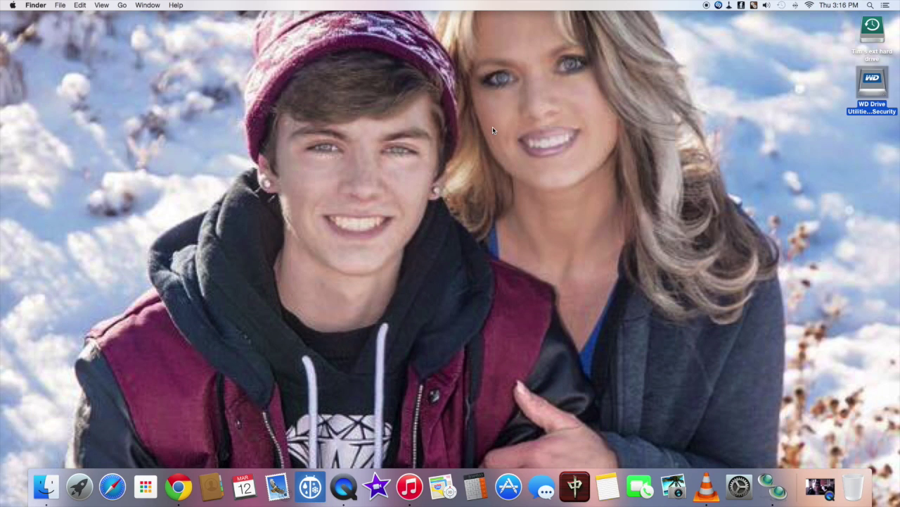
Step: Open the WD Drive Utilities & Security volume from the desktop, view its Extras folder, and close the window
double_click(876, 83)
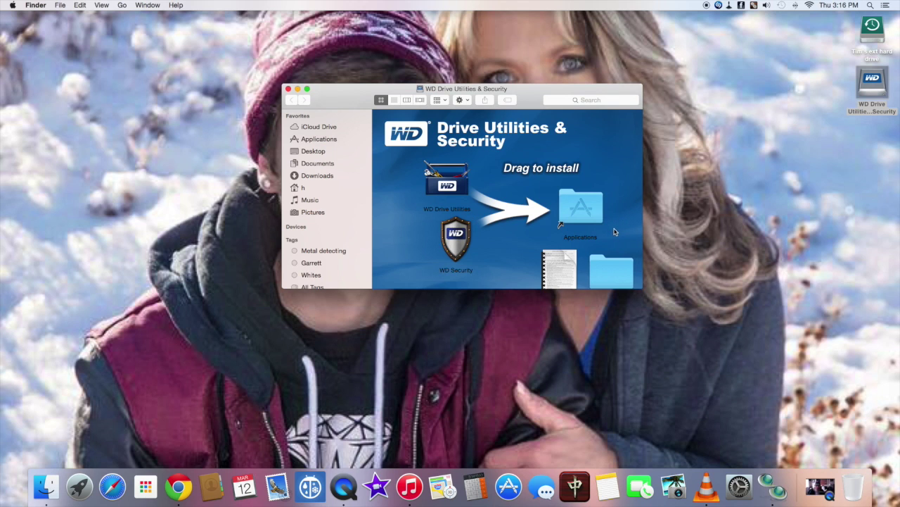
scroll(617, 229, "down", 2)
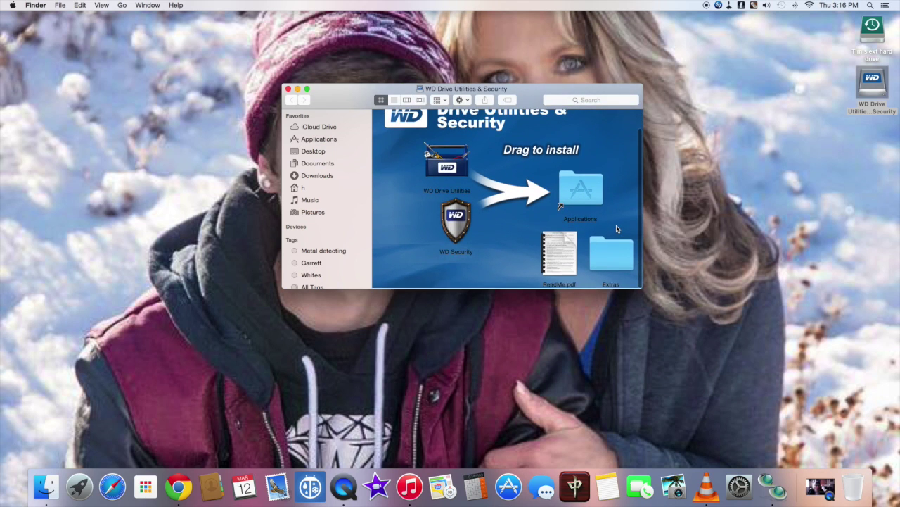
double_click(611, 255)
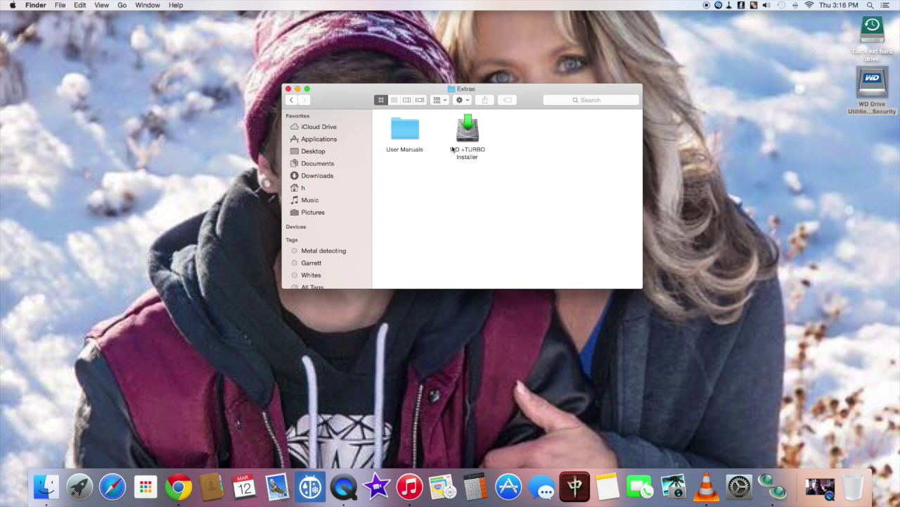
left_click(288, 90)
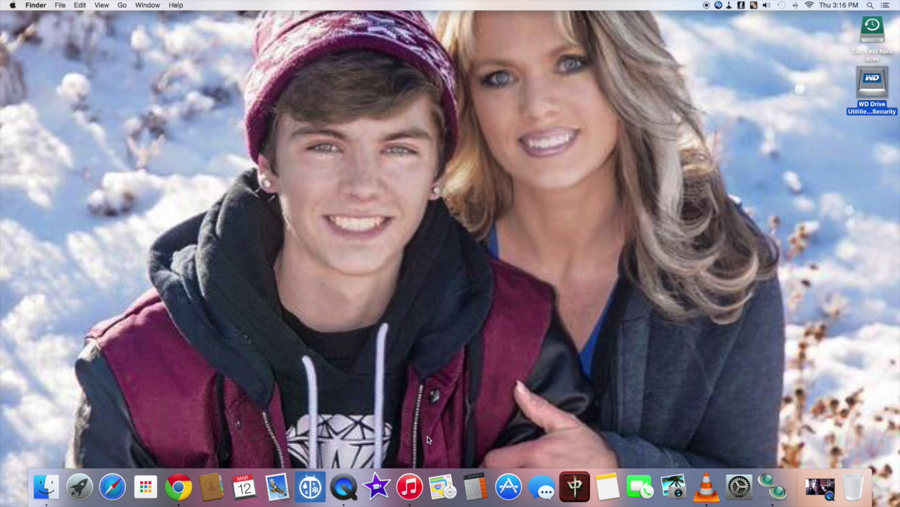
Step: Switch to iTunes, browse through the song list of the music library, and close its window
left_click(409, 486)
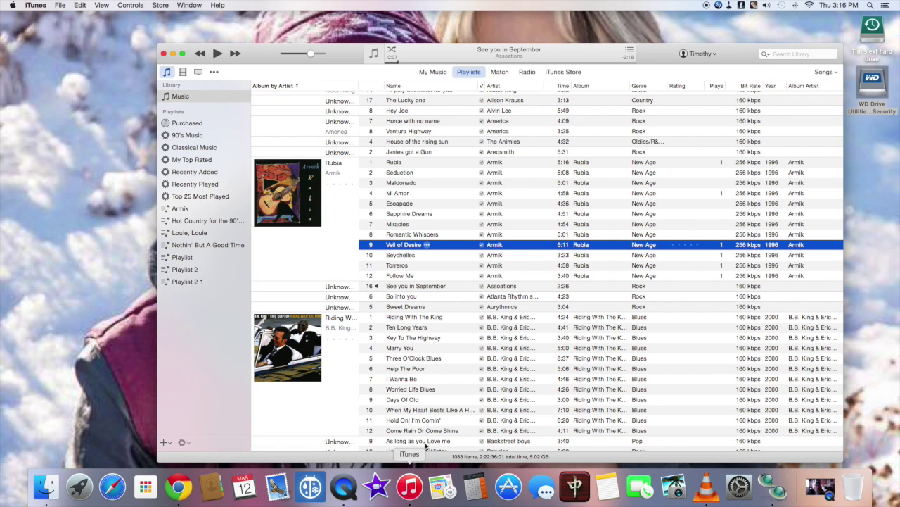
scroll(466, 282, "up", 5)
scroll(465, 281, "up", 10)
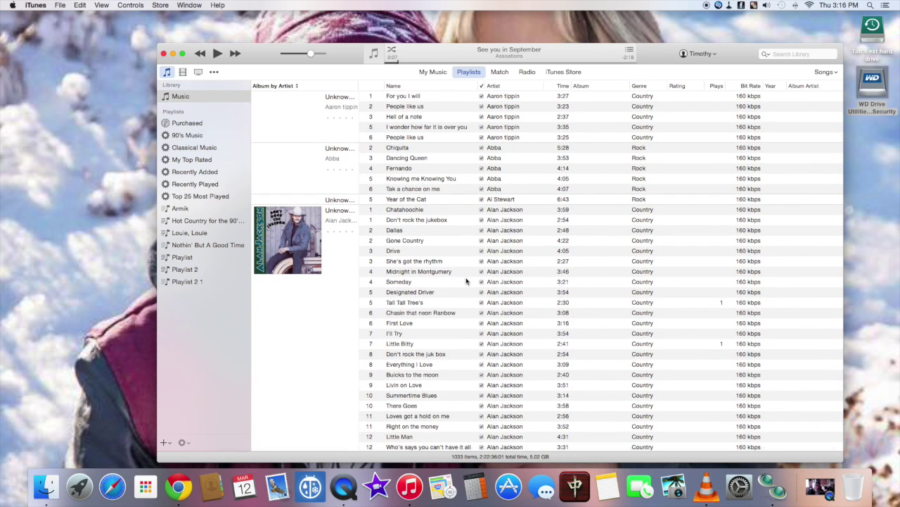
scroll(466, 281, "down", 5)
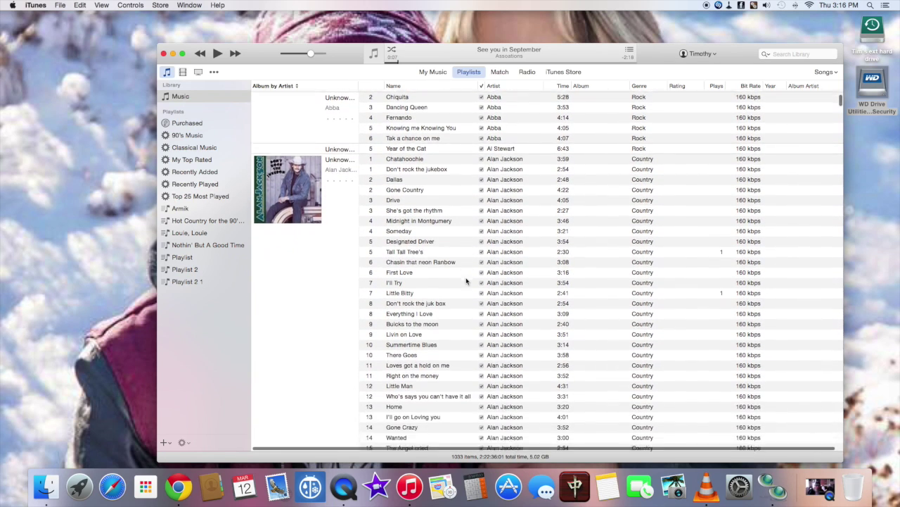
scroll(466, 281, "down", 7)
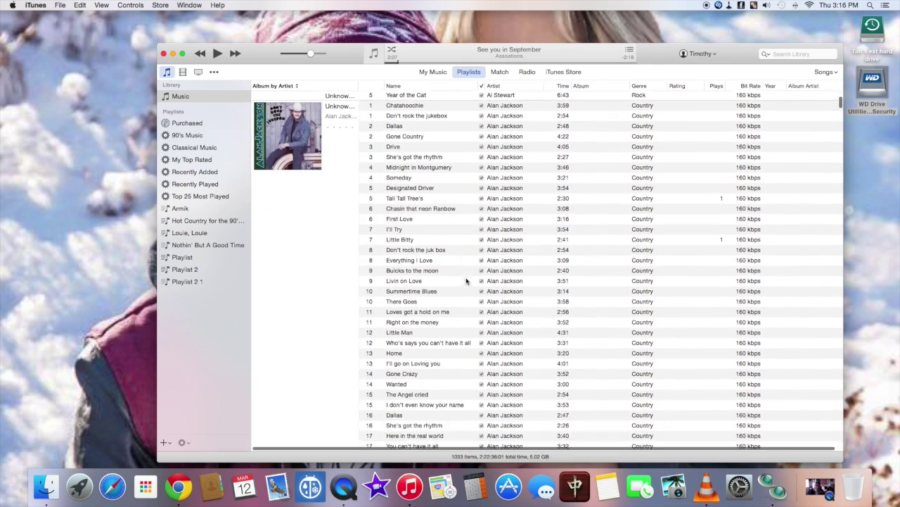
scroll(466, 280, "down", 6)
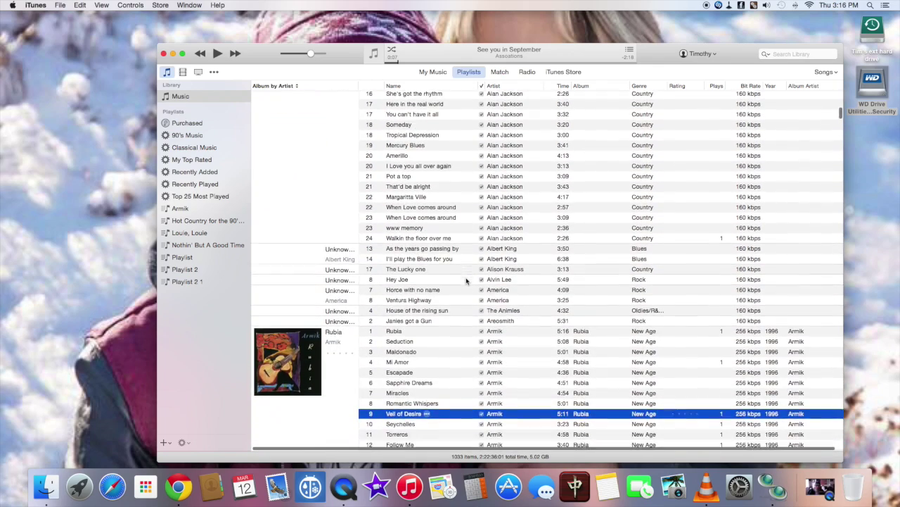
scroll(466, 281, "down", 6)
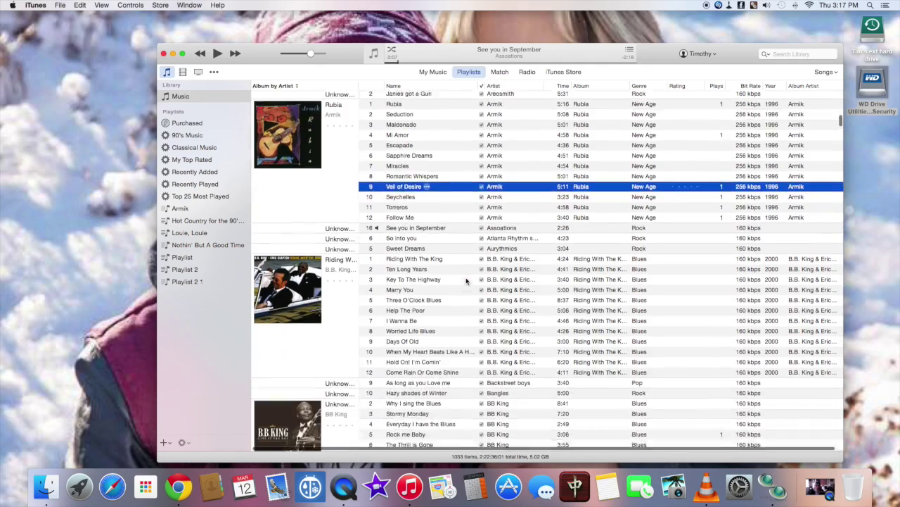
scroll(466, 281, "down", 1)
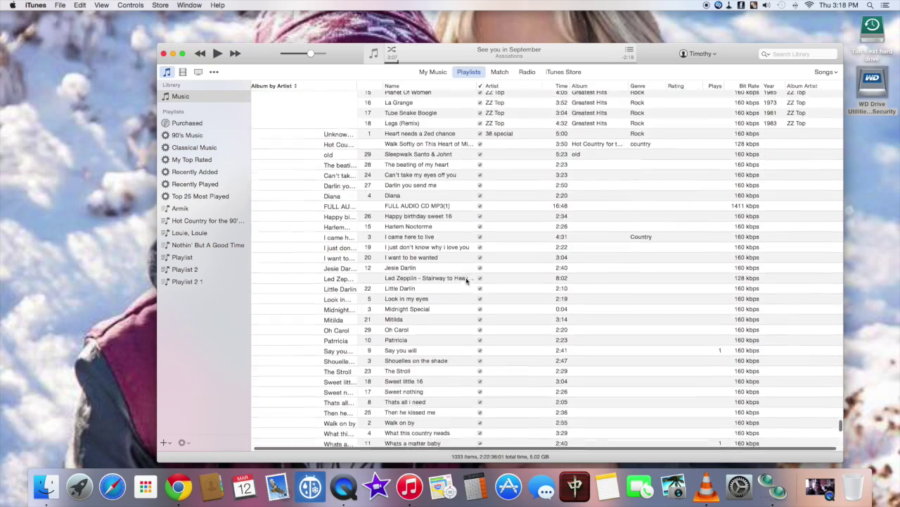
scroll(465, 282, "down", 5)
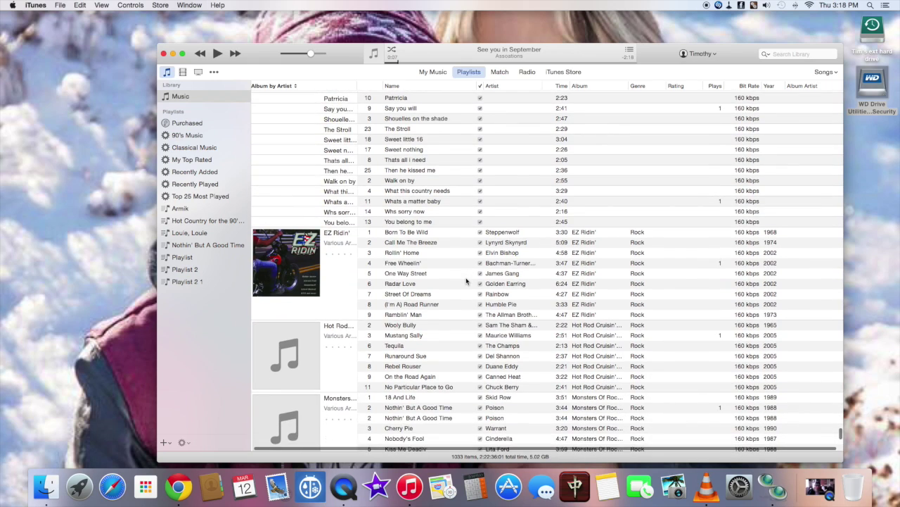
scroll(465, 281, "down", 4)
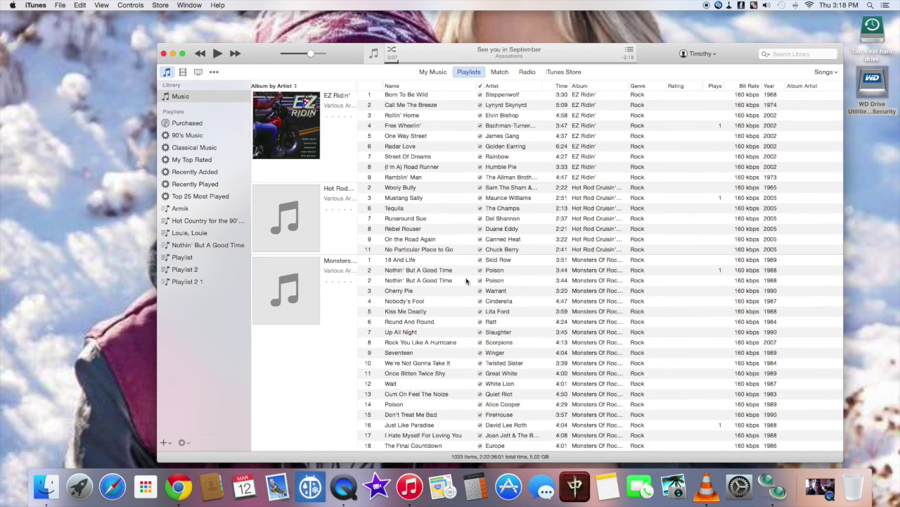
scroll(465, 281, "up", 3)
scroll(466, 281, "down", 3)
scroll(465, 281, "down", 20)
scroll(466, 281, "up", 3)
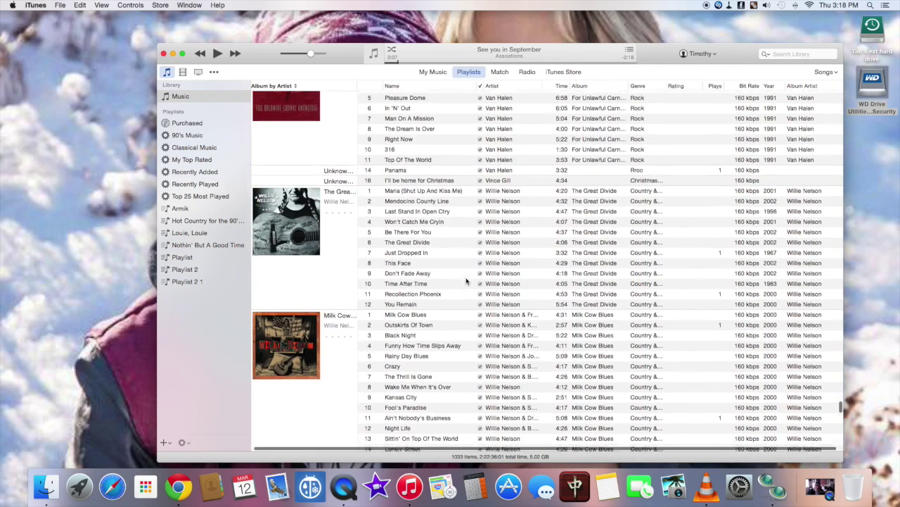
scroll(466, 282, "up", 15)
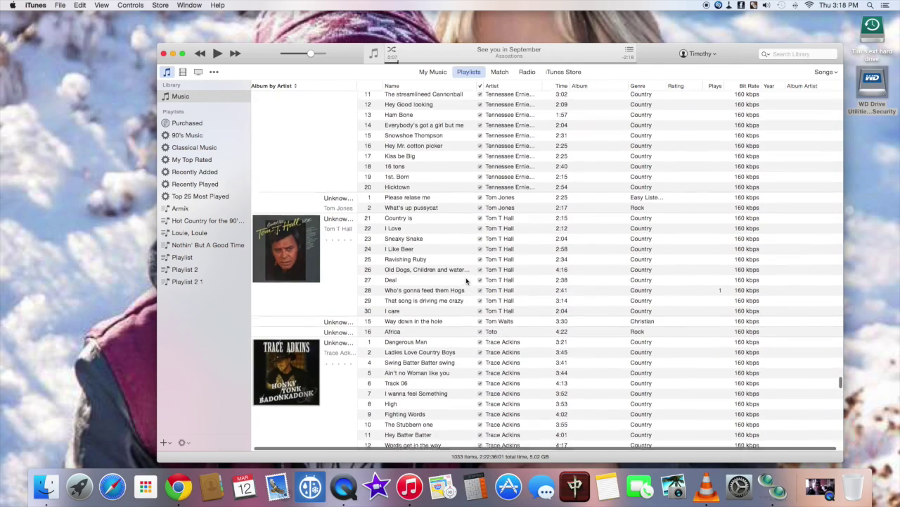
scroll(465, 281, "up", 15)
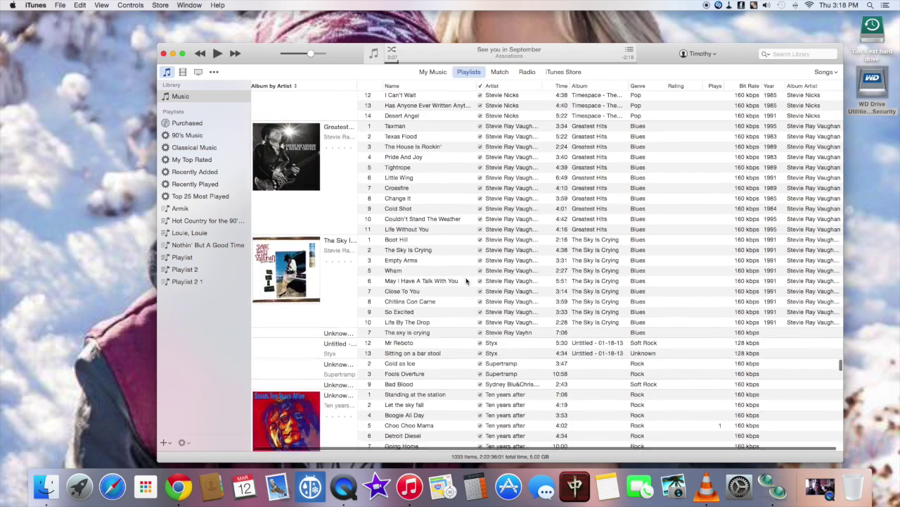
scroll(466, 281, "up", 1)
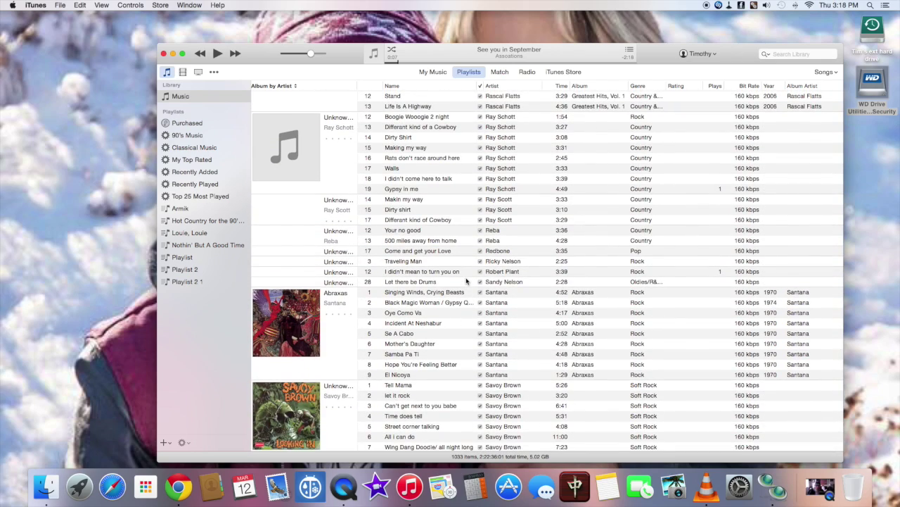
scroll(466, 281, "up", 5)
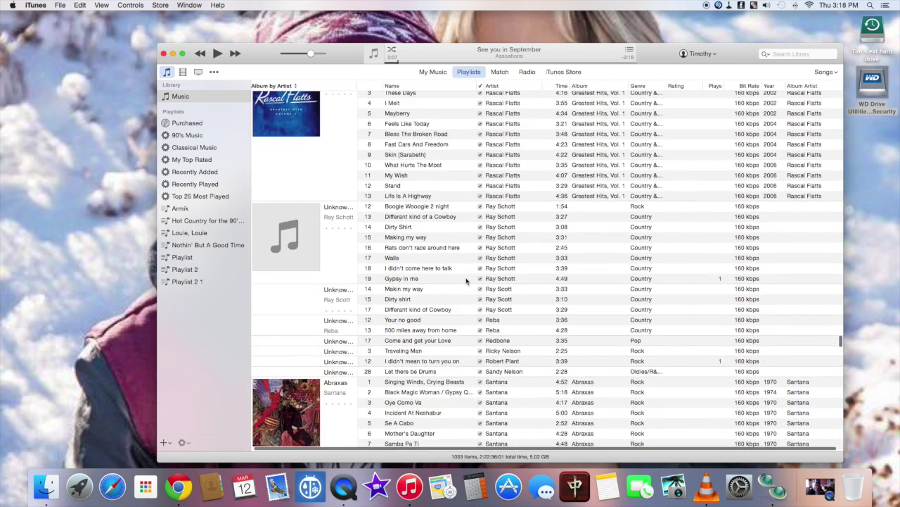
mouse_move(431, 280)
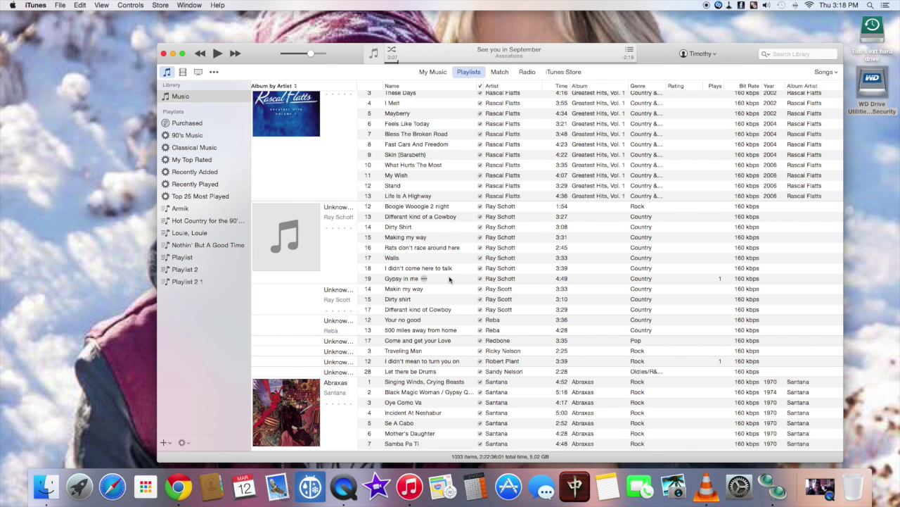
scroll(450, 280, "up", 20)
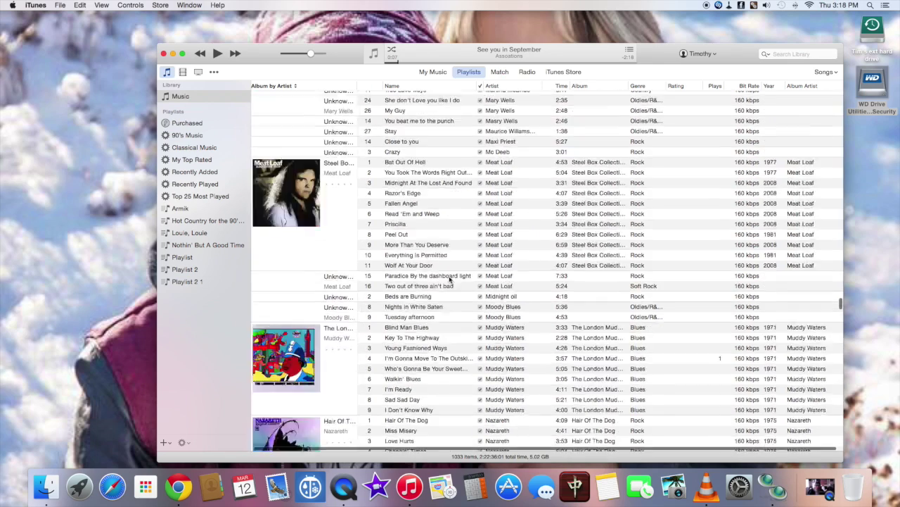
left_click(164, 53)
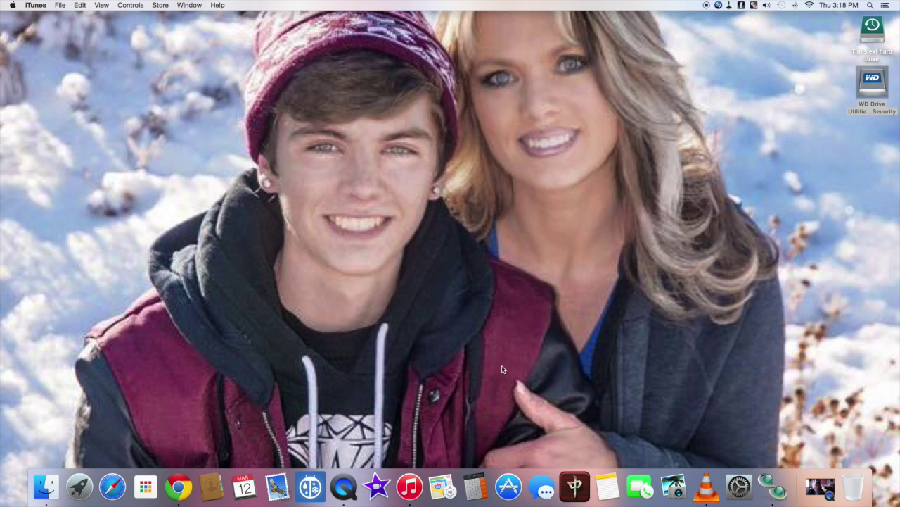